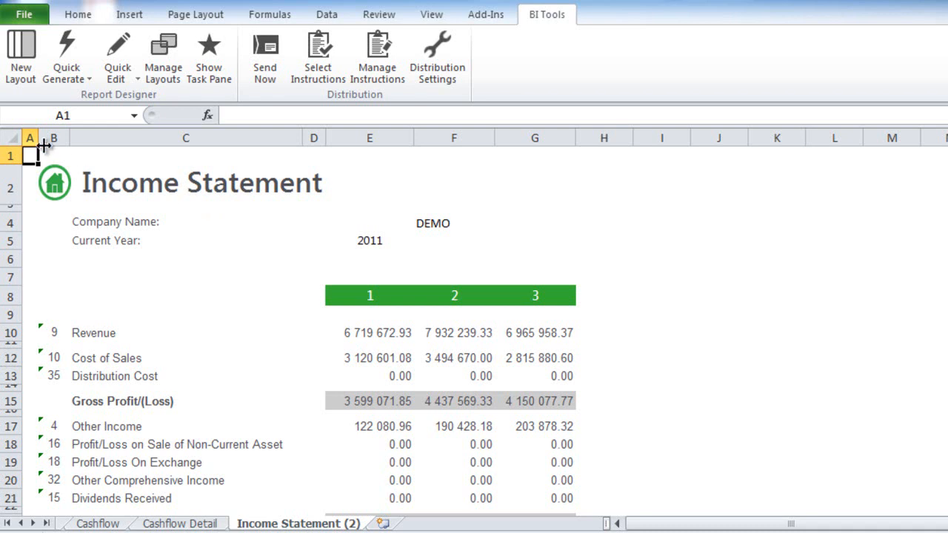
Keep email distribution sending through the Outlook profile rather than an SMTP/Exchange server
left_click(429, 78)
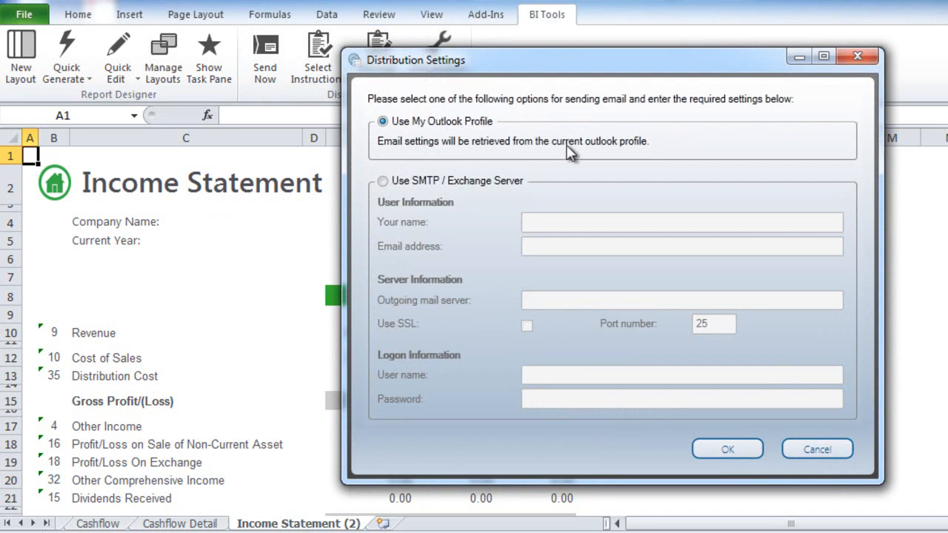
left_click(383, 182)
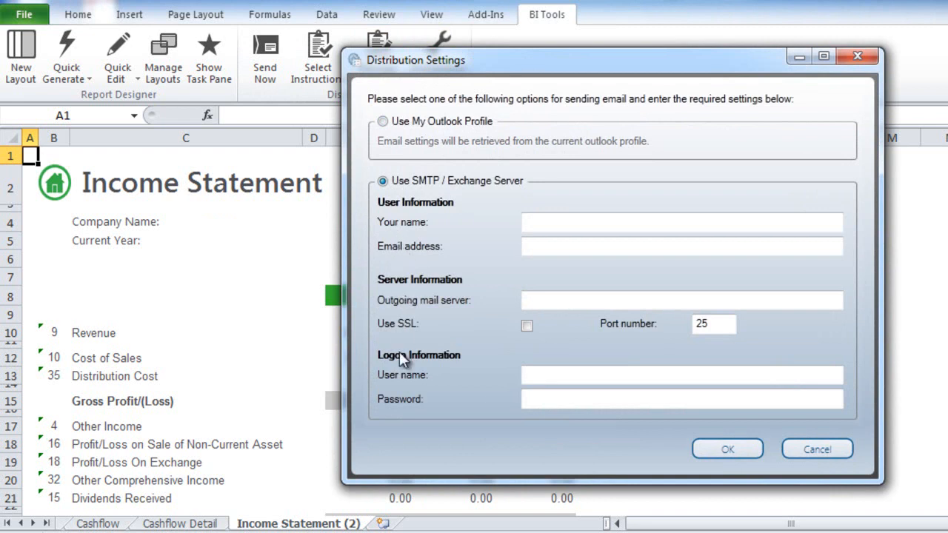
left_click(382, 122)
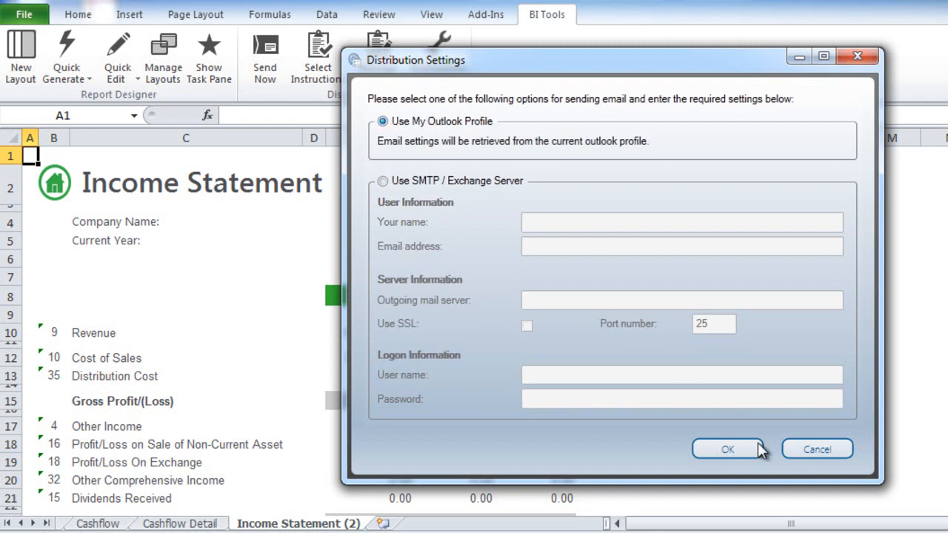
left_click(815, 449)
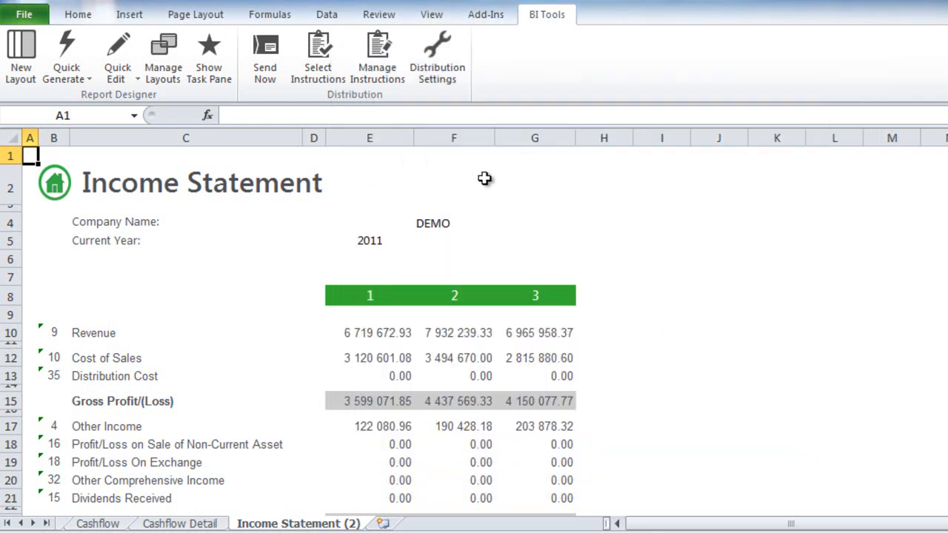
Add a new distribution instruction named 'Dist 2'
left_click(378, 64)
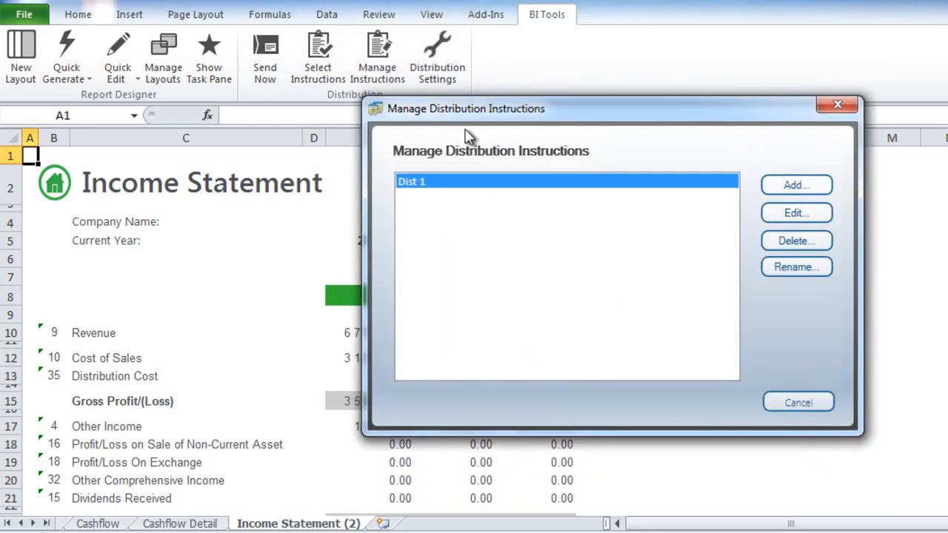
left_click(787, 187)
type("Dist 2")
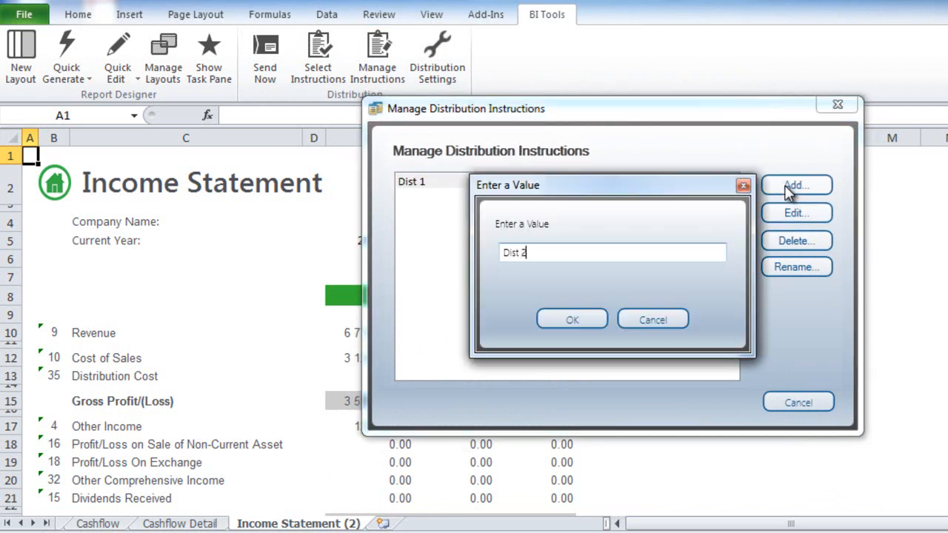
left_click(570, 320)
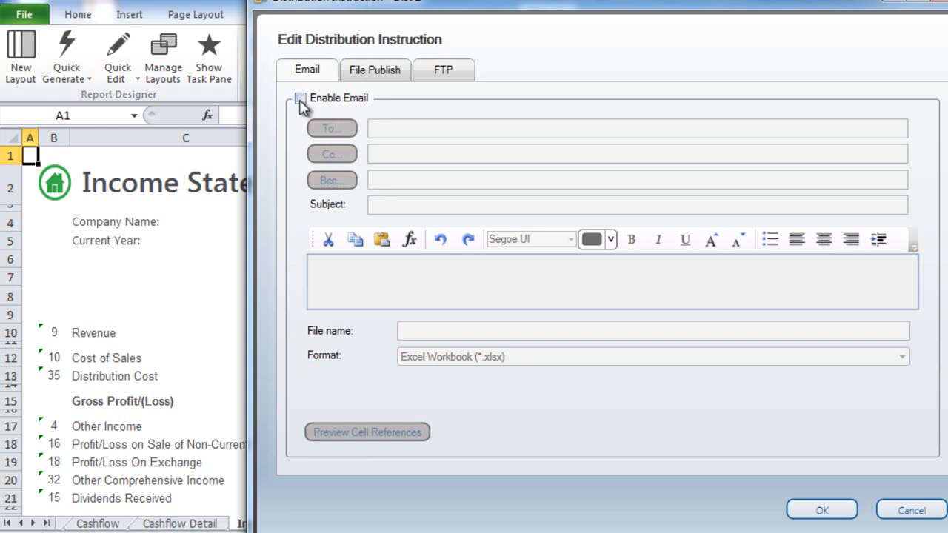
Enable email for Dist 2, entering the recipient's e-mail address and subject 'Monthly Financials'
left_click(356, 74)
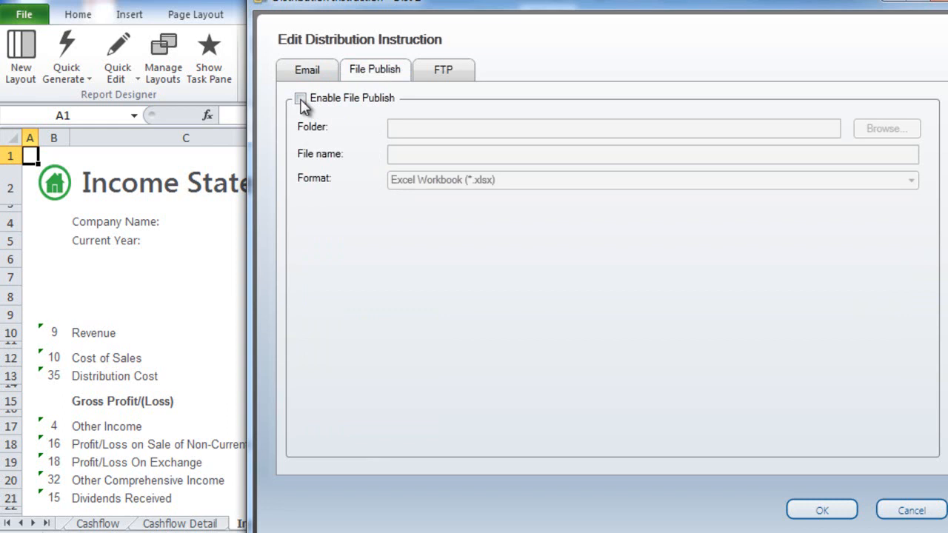
left_click(310, 74)
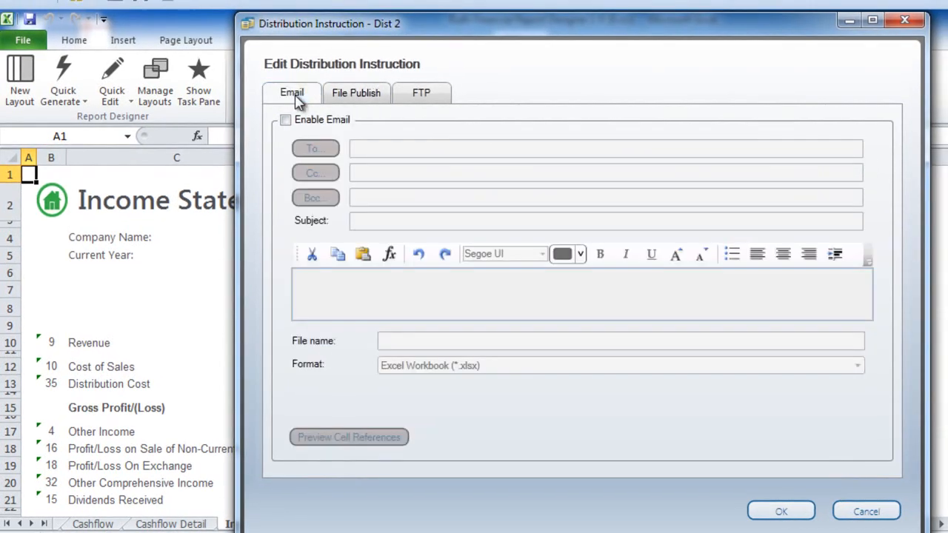
left_click(287, 122)
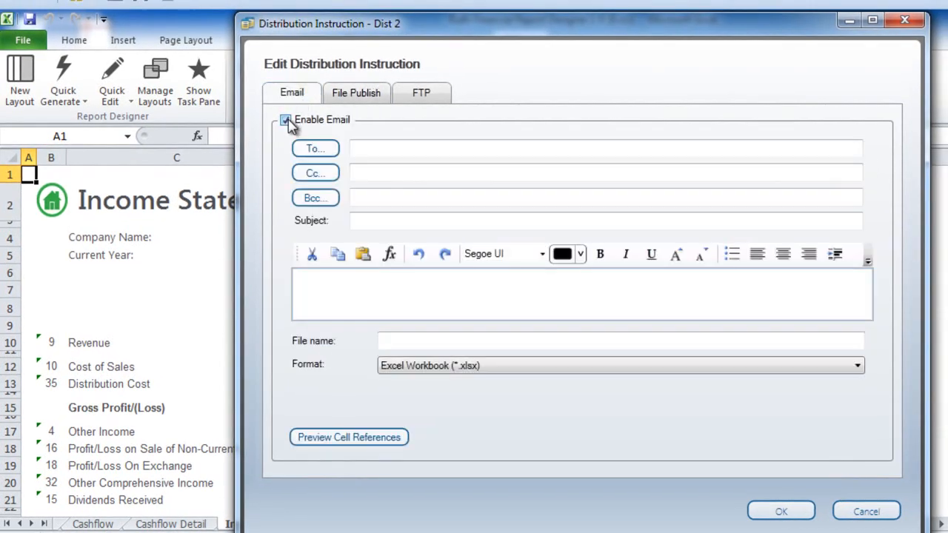
left_click(362, 149)
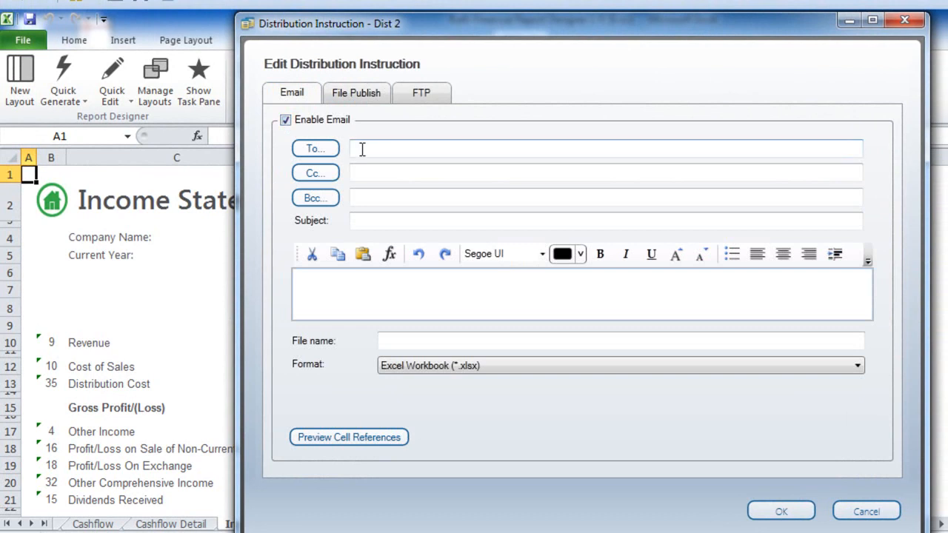
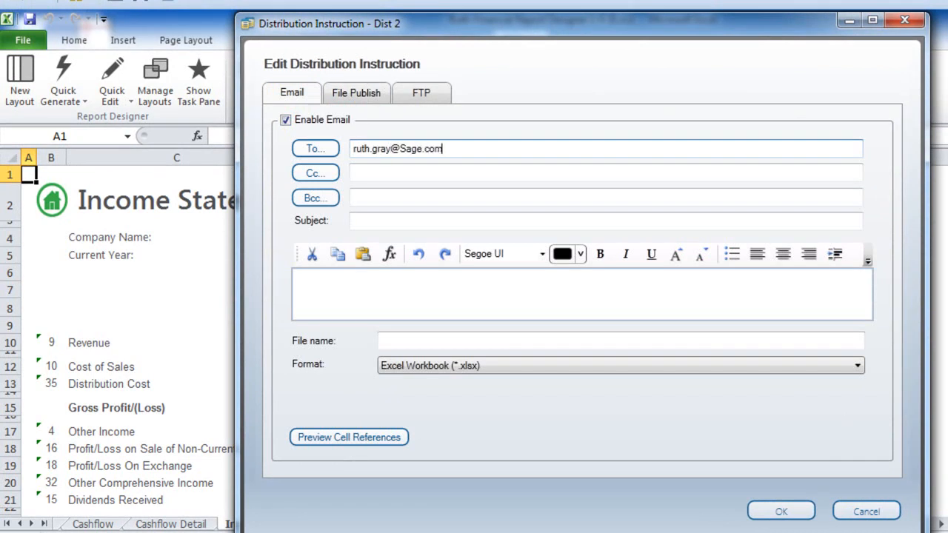
left_click(379, 223)
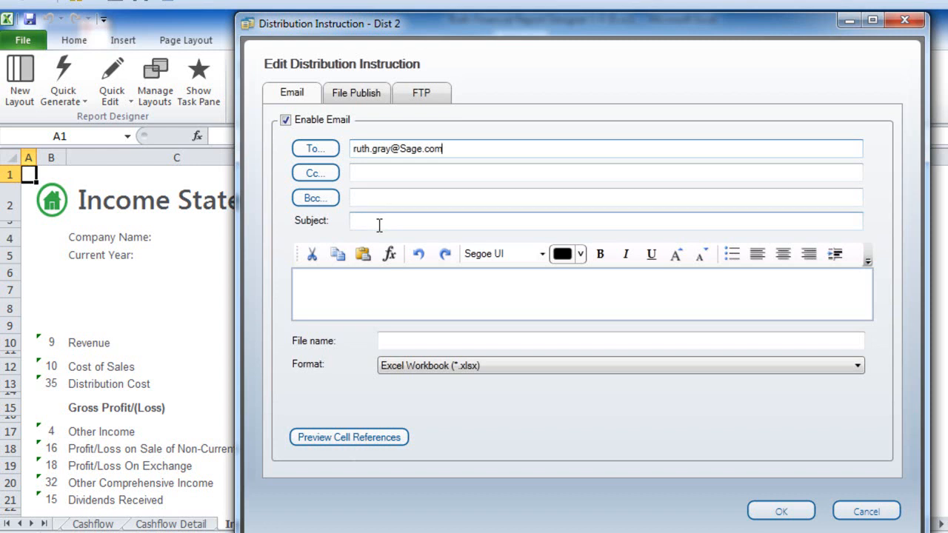
type("Monthly ")
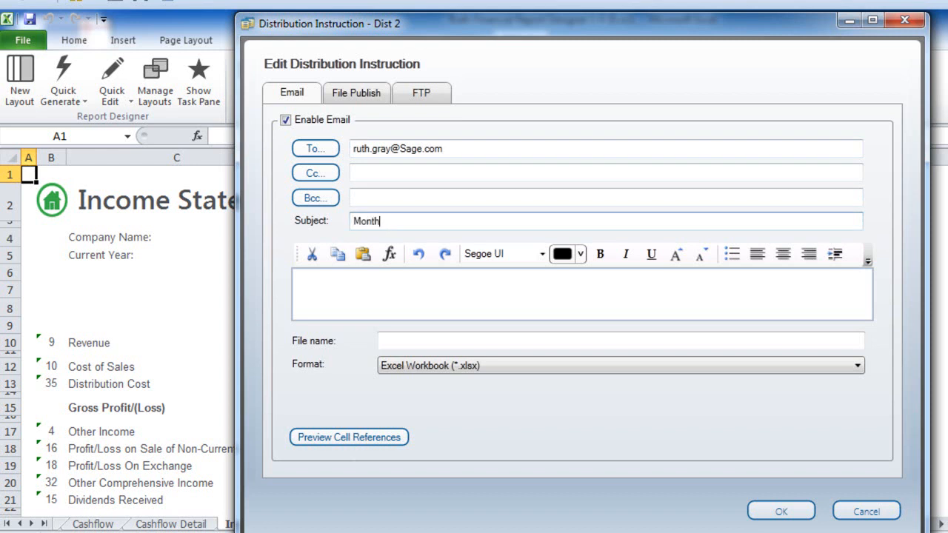
type("Financials")
Add message 'PLease find the report for May 2014', file 'Financials May 2014' as .xlsx, then disable email
left_click(371, 287)
type("PLease find the report for May 2014")
left_click(405, 341)
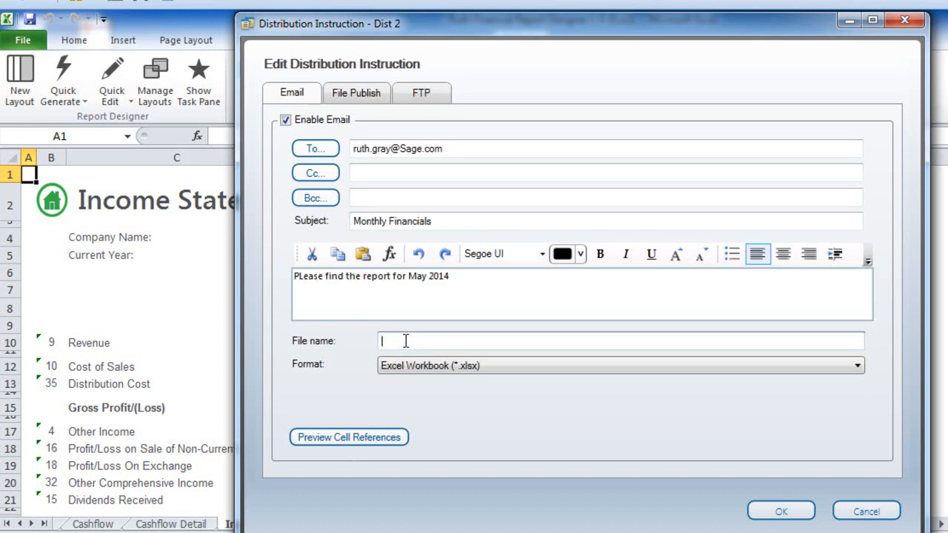
type("Financials May 2014")
left_click(858, 366)
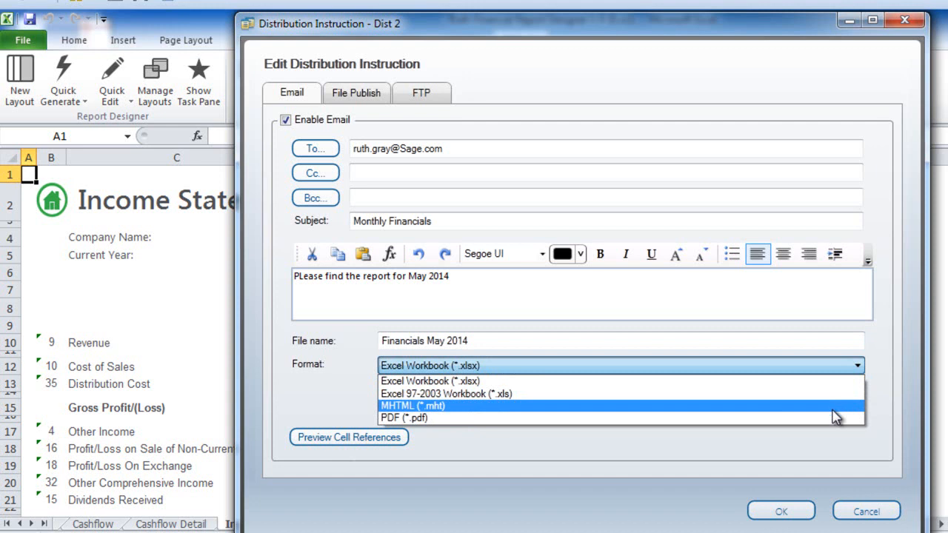
left_click(830, 367)
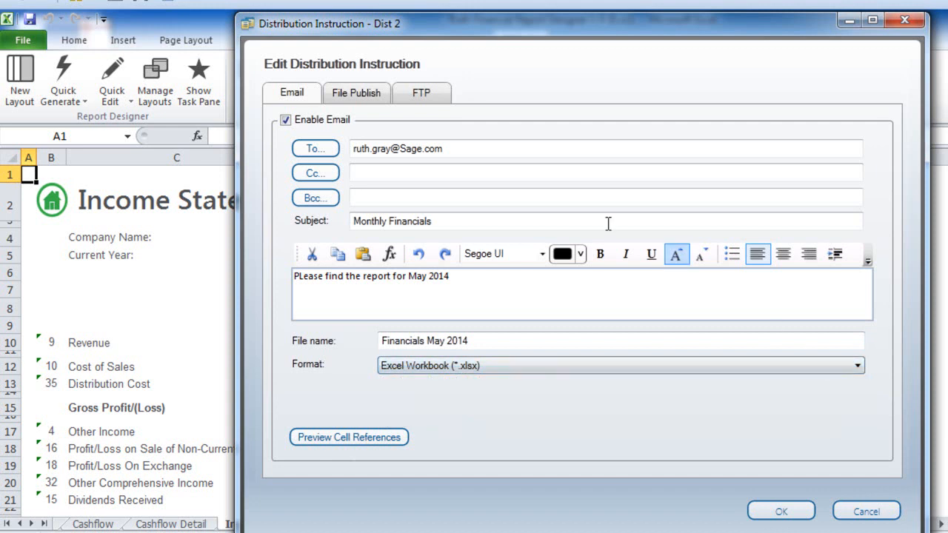
left_click(286, 121)
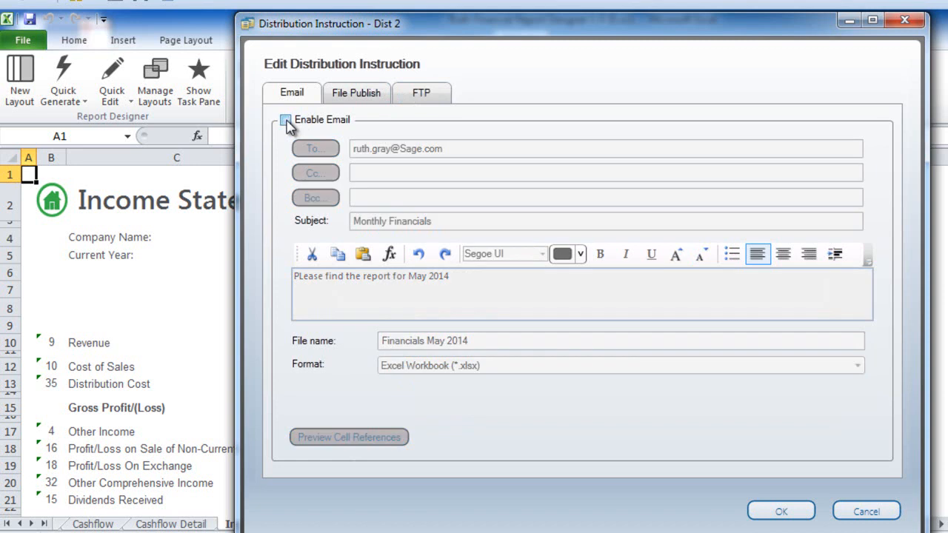
Enable file publishing for Dist 2 into the desktop Reports folder
left_click(349, 100)
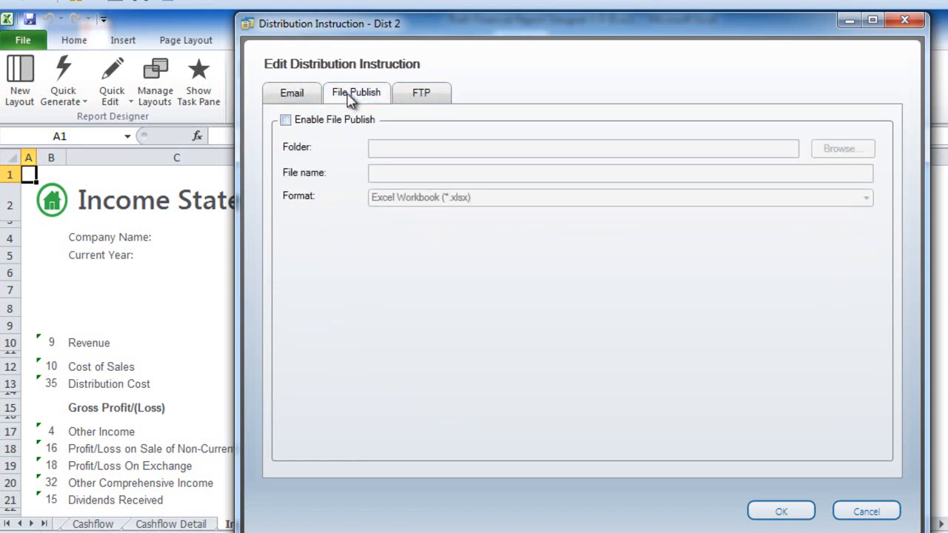
left_click(286, 121)
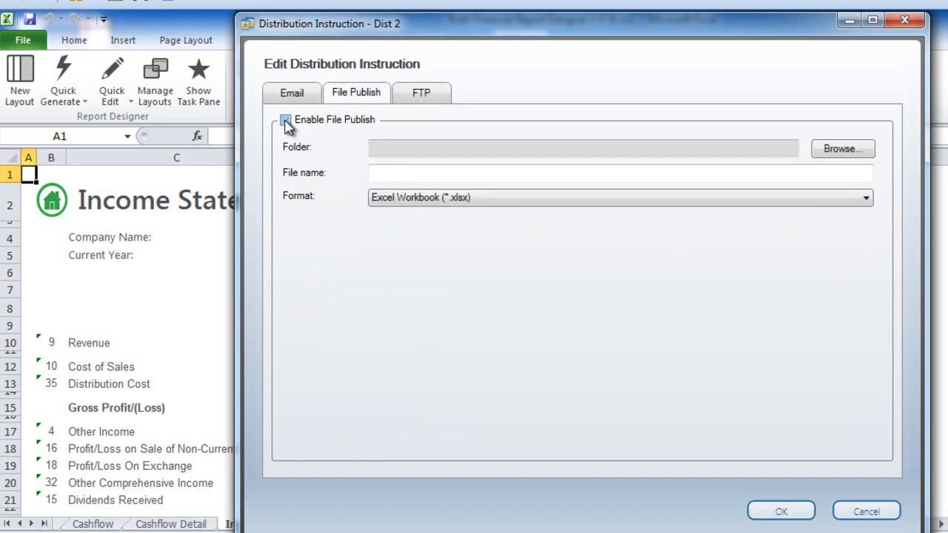
left_click(831, 151)
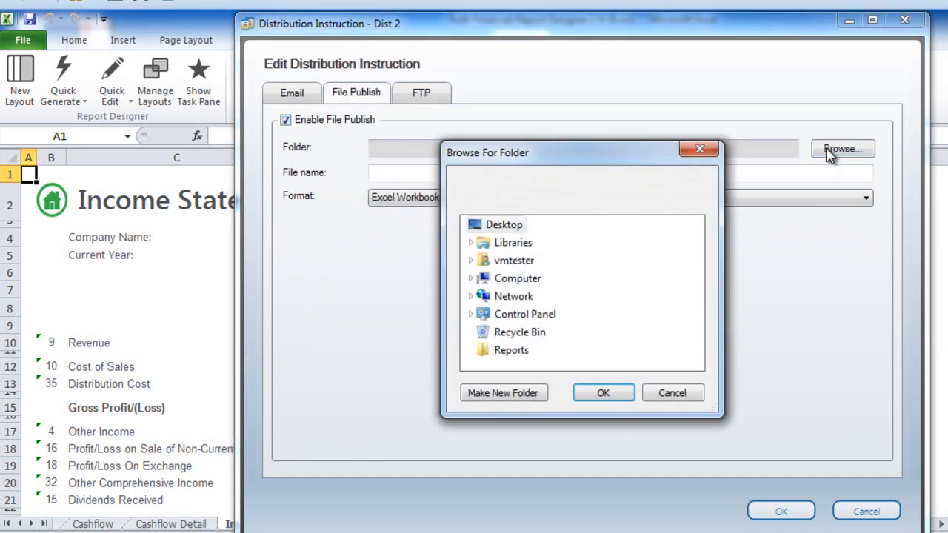
left_click(511, 352)
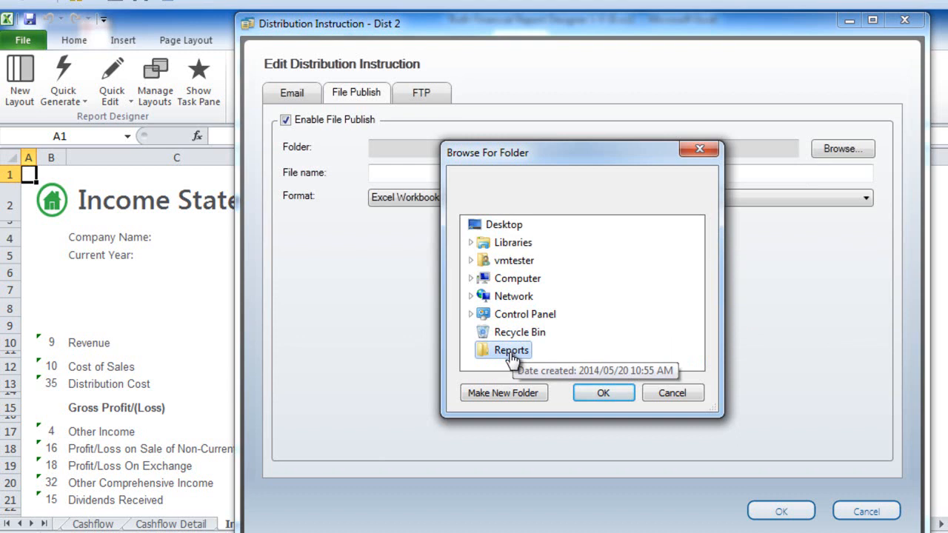
left_click(595, 403)
Name the published file 'Financials May 2014' in Excel Workbook (*.xlsx) format
left_click(417, 173)
type("Financials May")
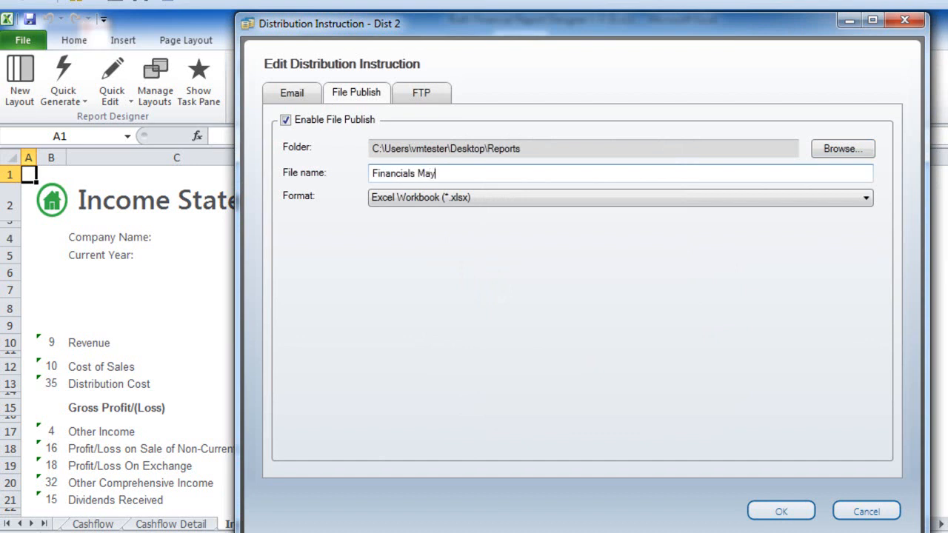
type(" 2014")
left_click(861, 201)
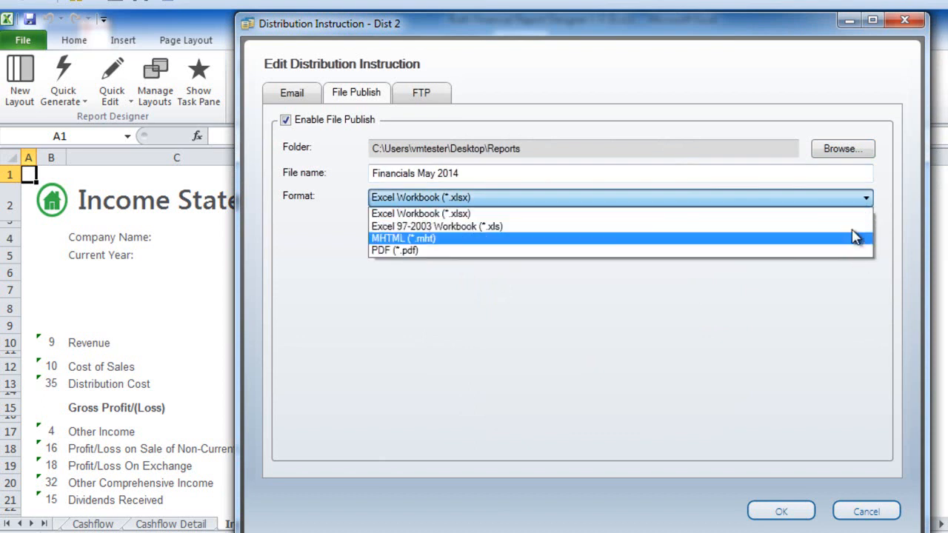
left_click(852, 217)
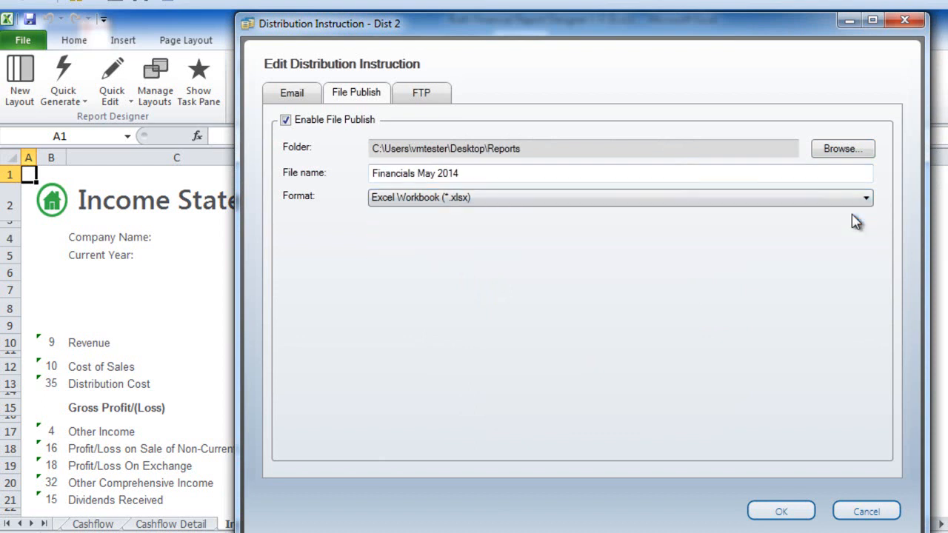
left_click(445, 93)
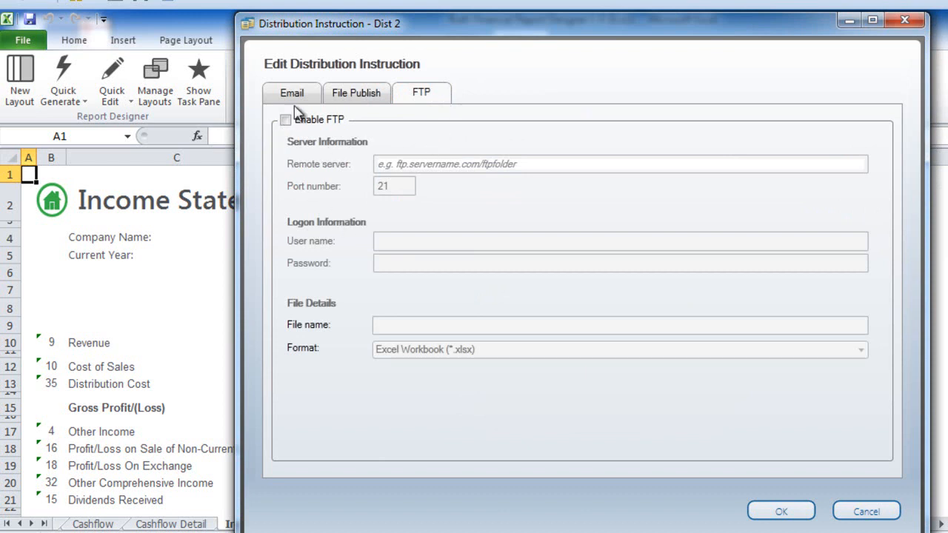
left_click(360, 98)
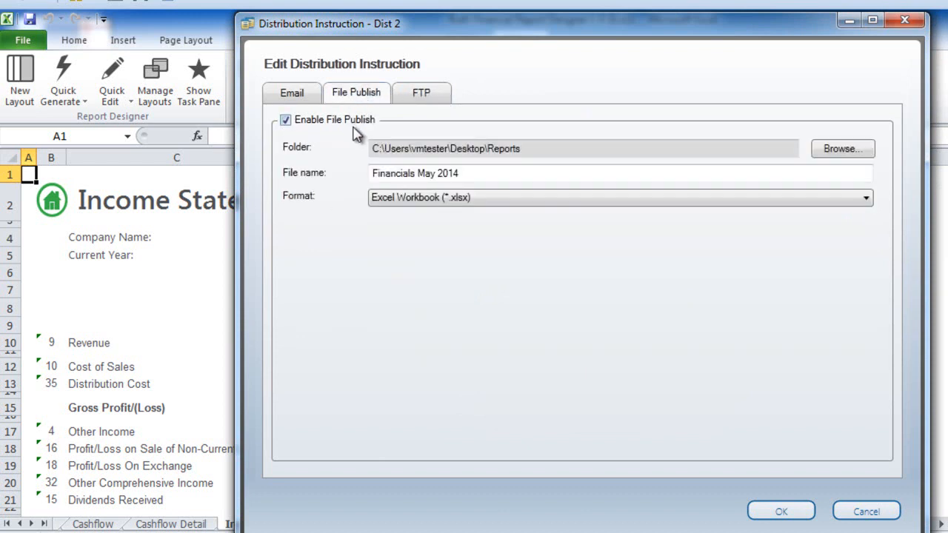
Save the Dist 2 settings and move Dist 2 into use for this workbook
left_click(782, 511)
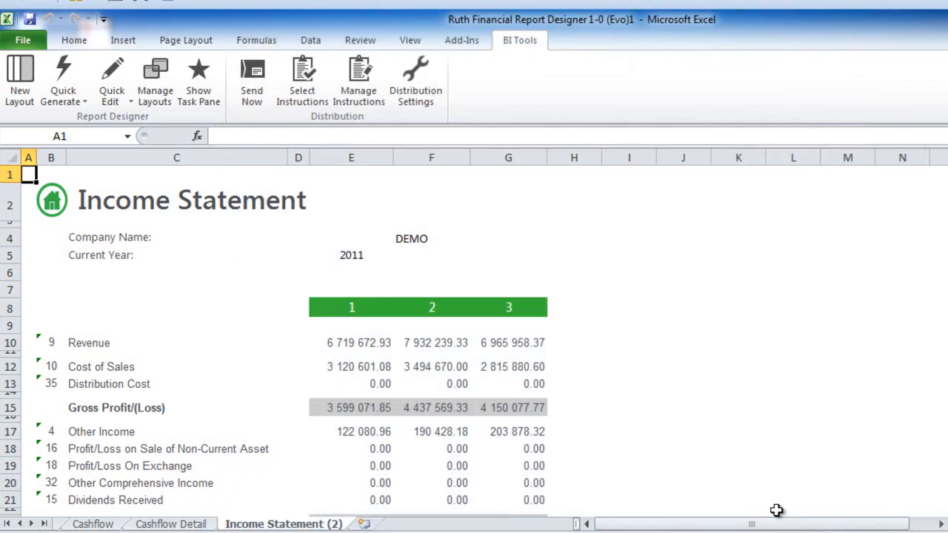
left_click(301, 88)
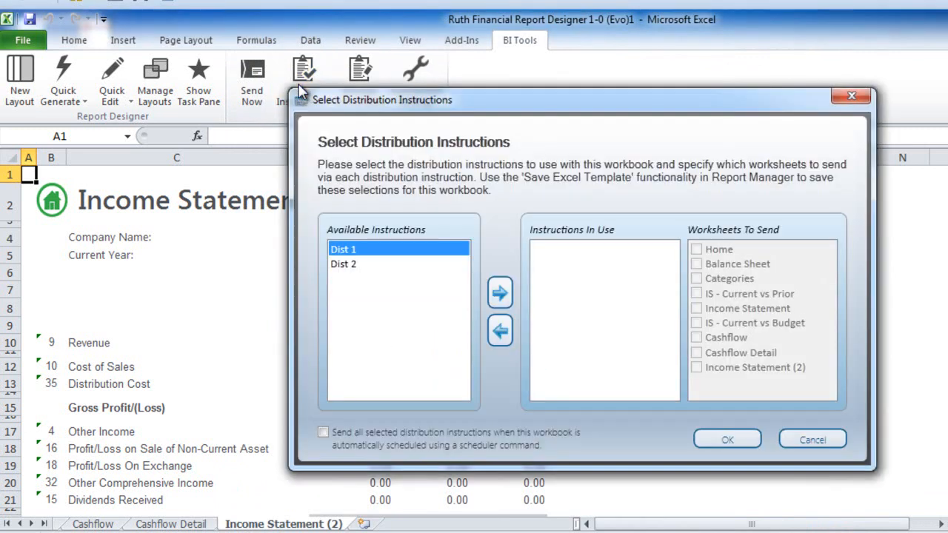
left_click(347, 270)
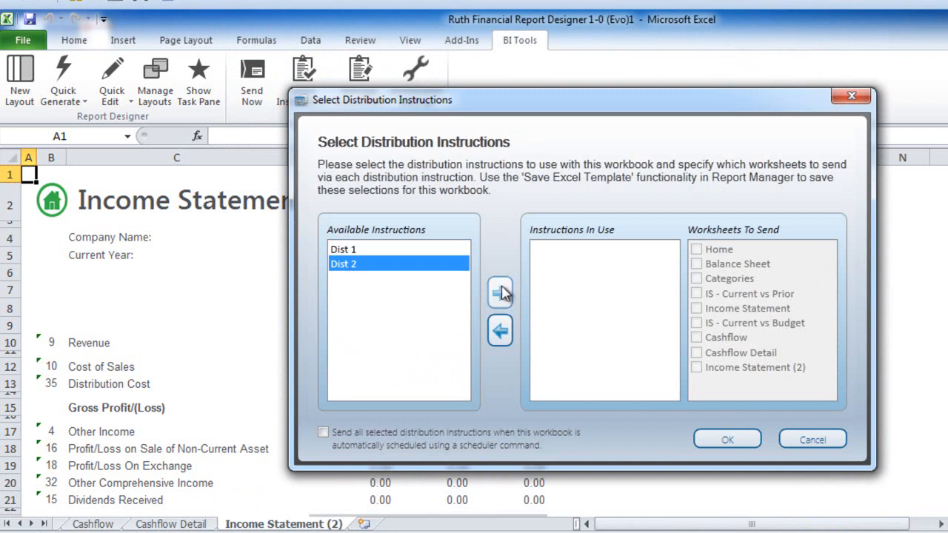
left_click(502, 295)
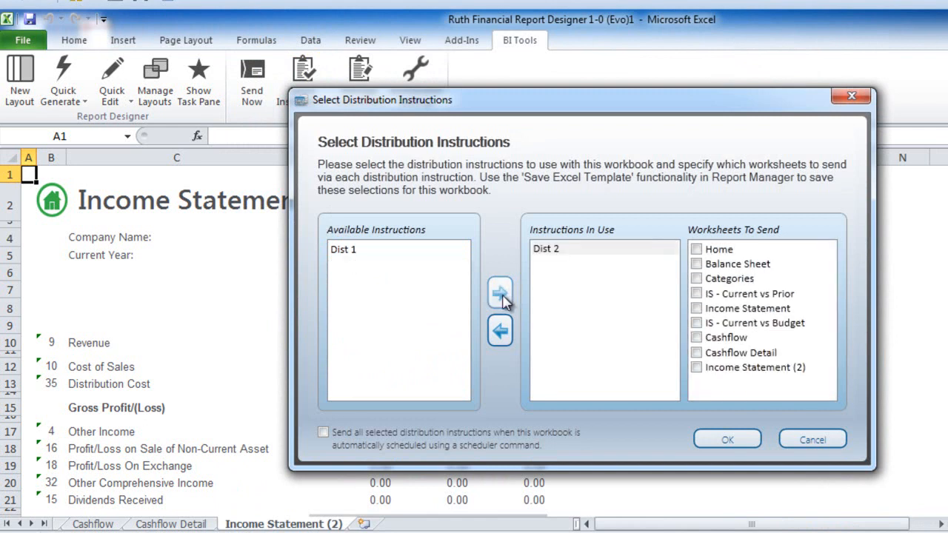
Include the Categories and IS - Current vs Prior sheets, distribute now, and show the desktop
left_click(697, 279)
left_click(697, 294)
left_click(709, 440)
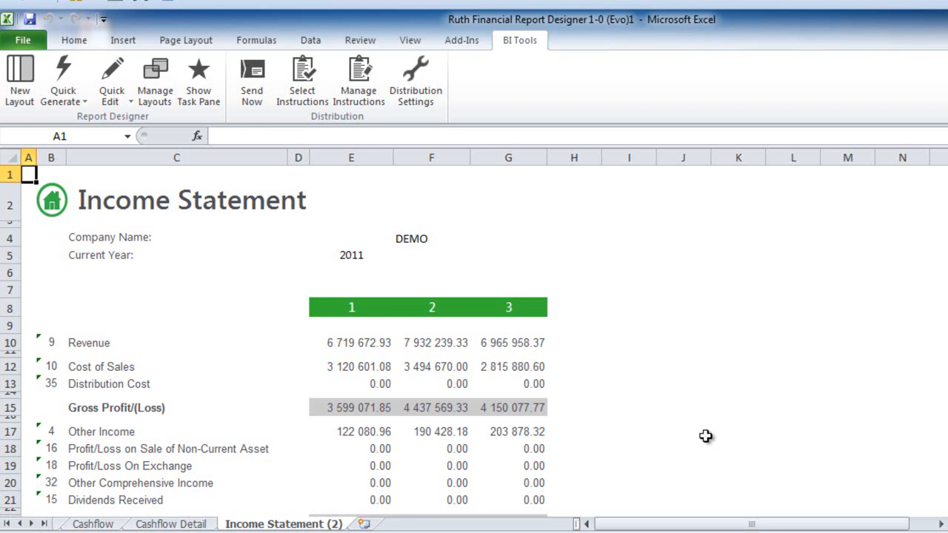
left_click(260, 107)
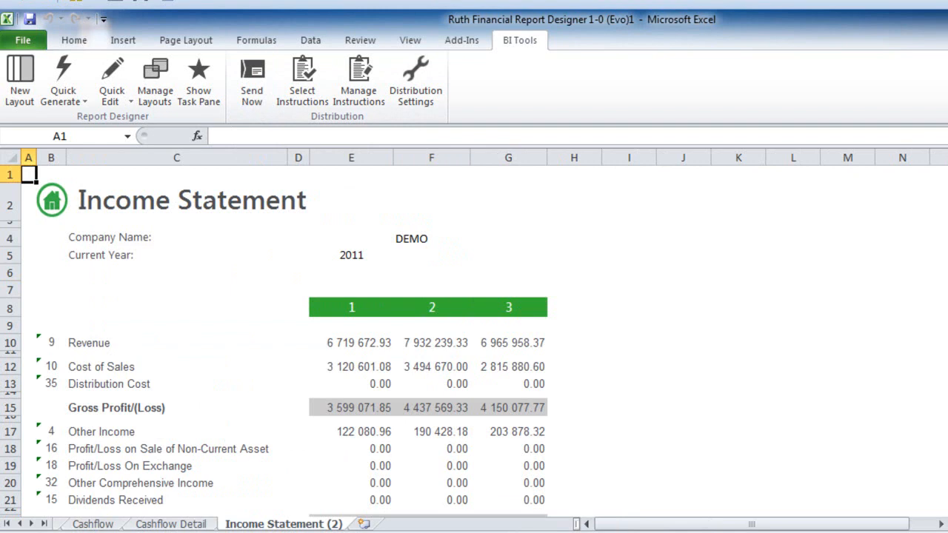
key("super+d")
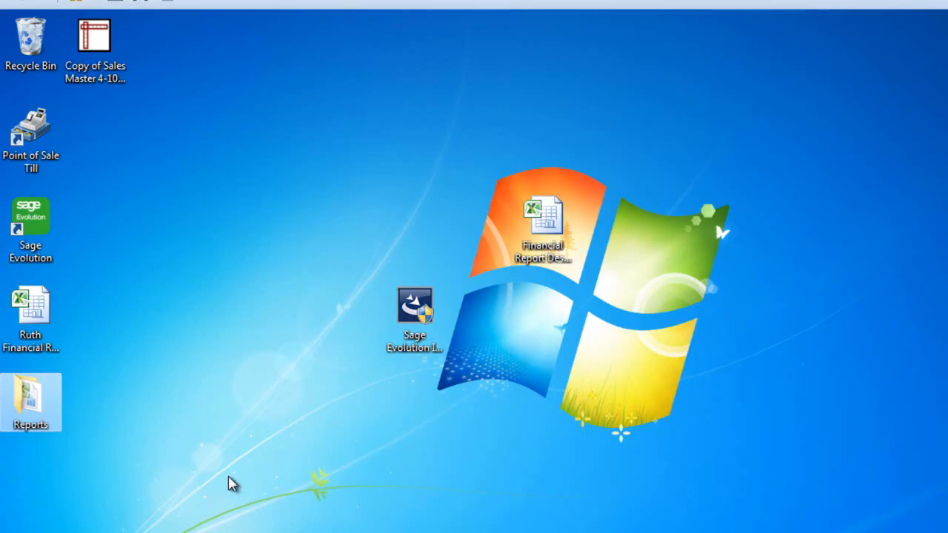
Open Financials May 2014 from the Reports folder and view its IS - Current vs Prior sheet
double_click(46, 407)
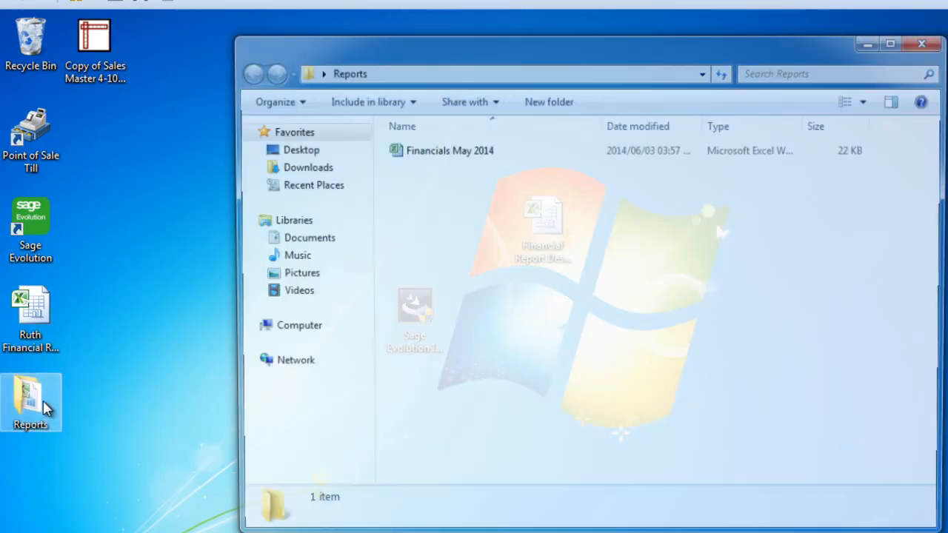
double_click(439, 151)
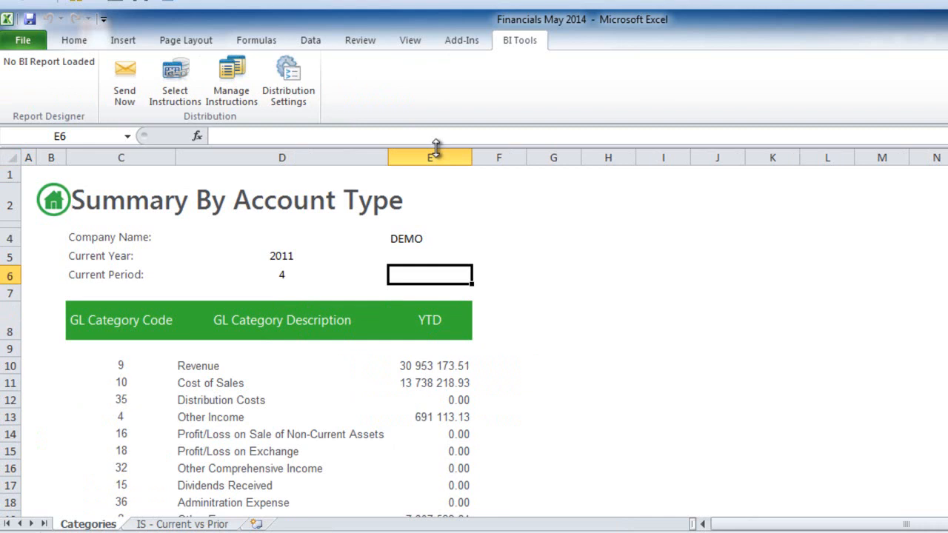
left_click(220, 525)
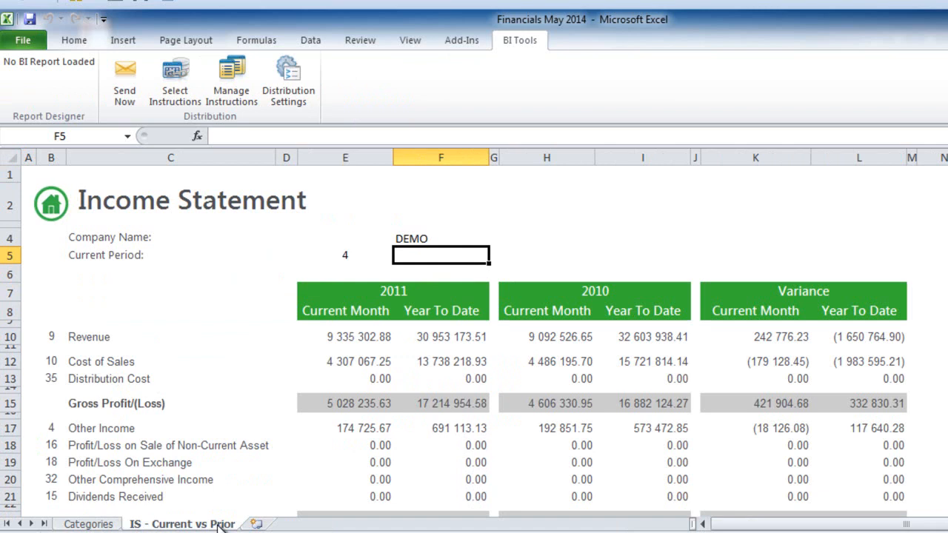